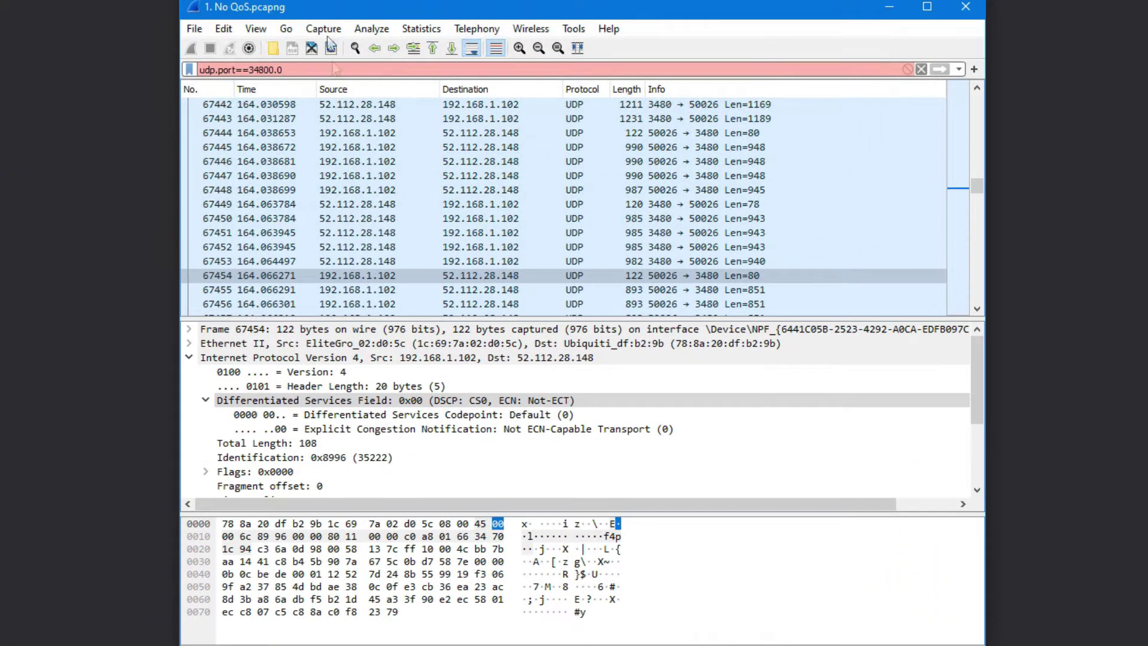
click(381, 277)
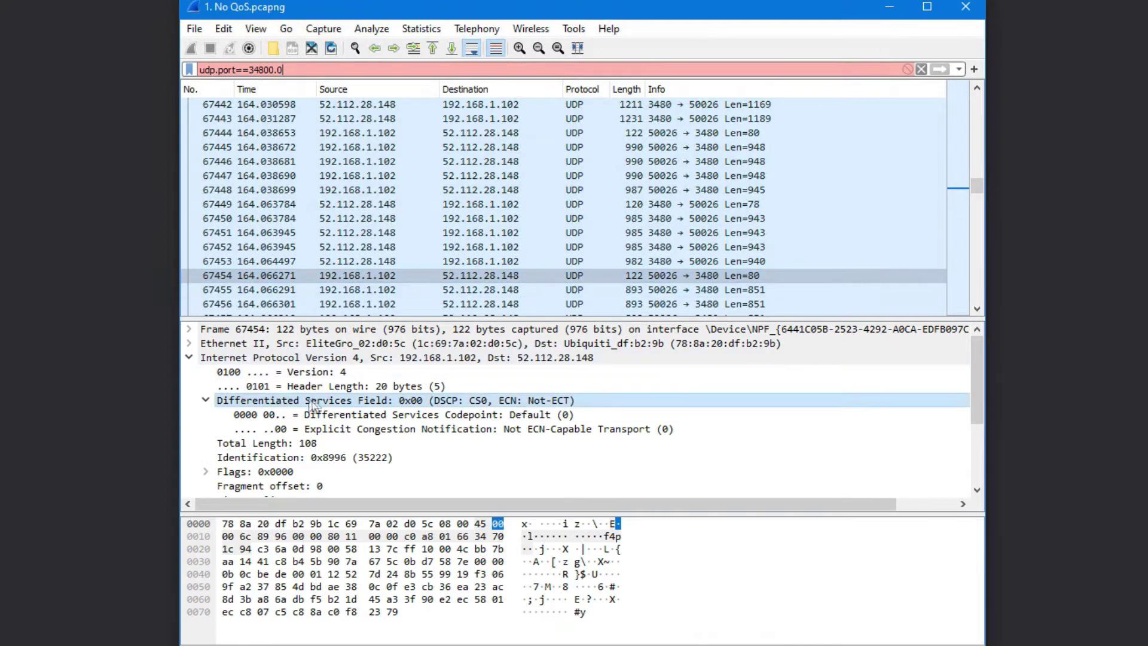
click(190, 358)
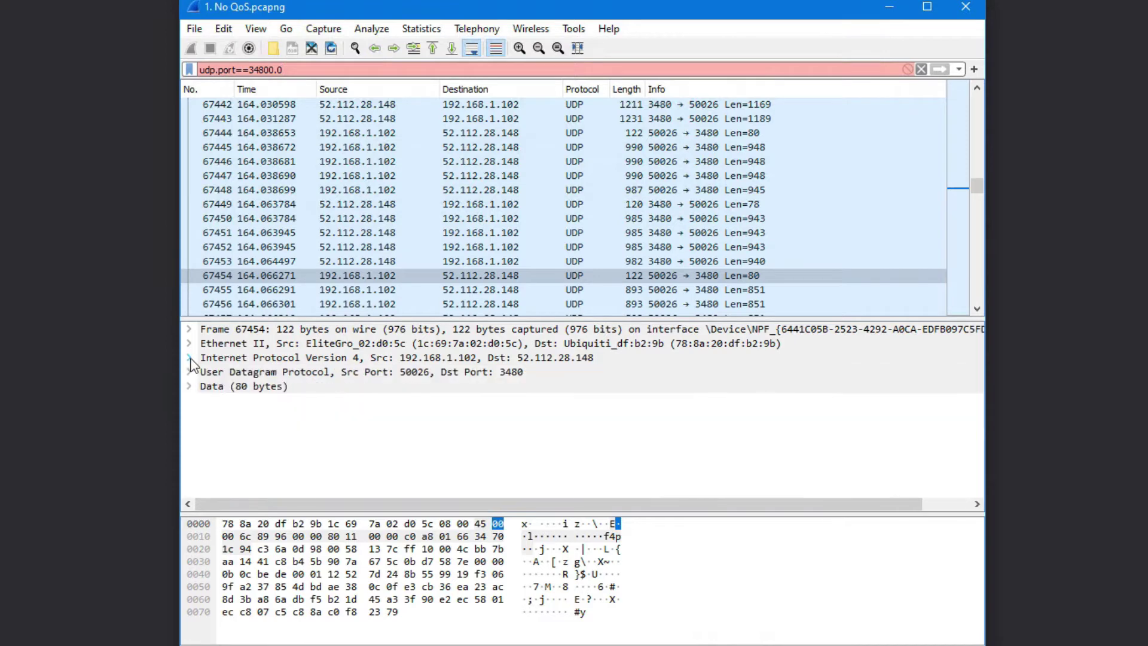
click(190, 358)
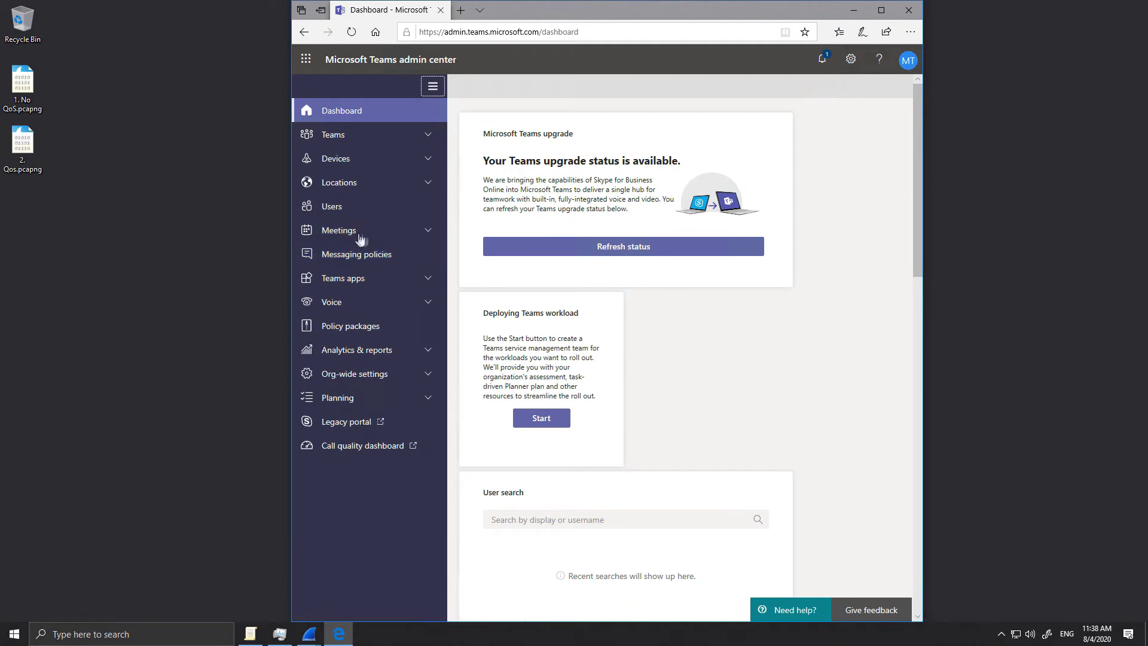
- In Meetings > Meeting settings, toggle 'Insert Quality of Service (QoS) markers' off and back On
click(363, 233)
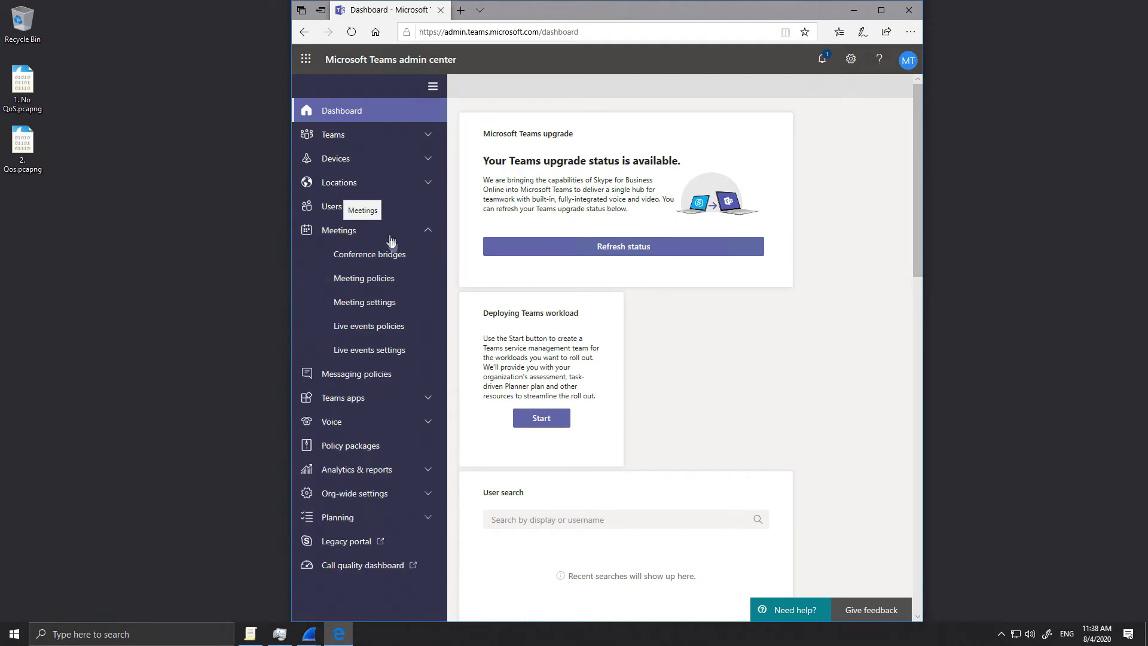
click(392, 305)
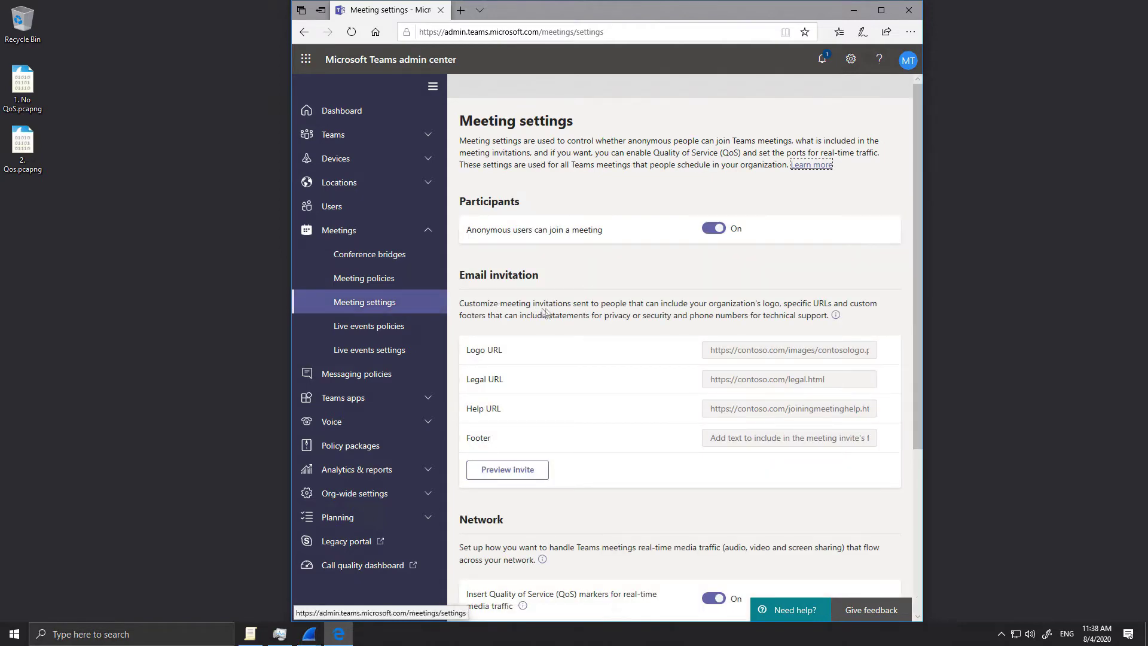
scroll(625, 321, down, 4)
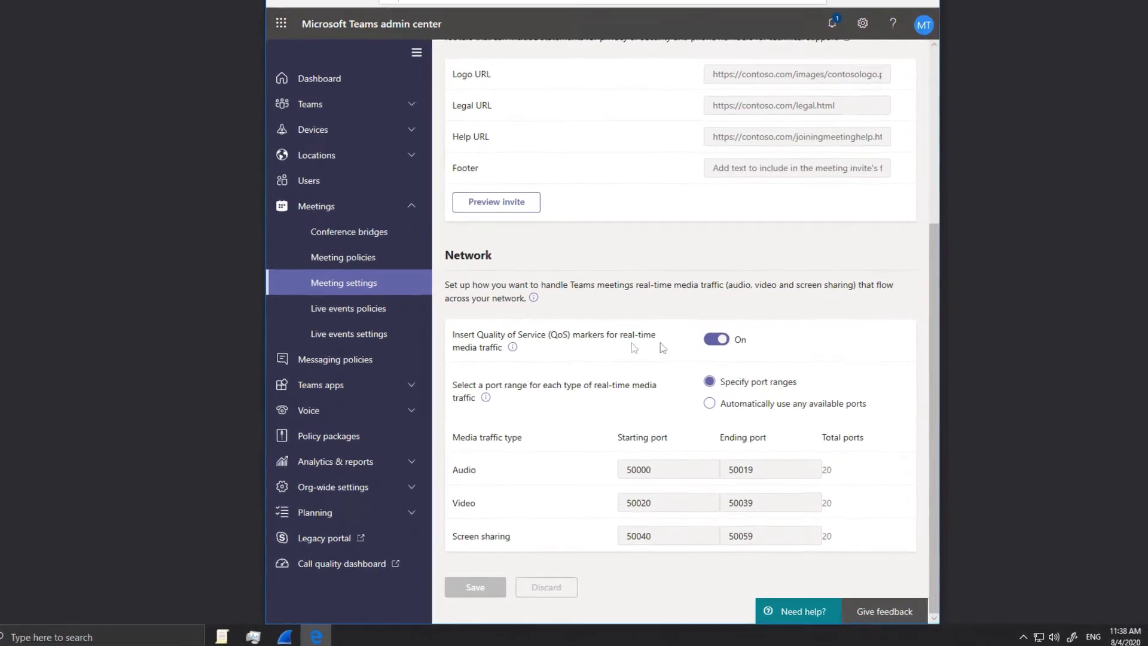
click(712, 341)
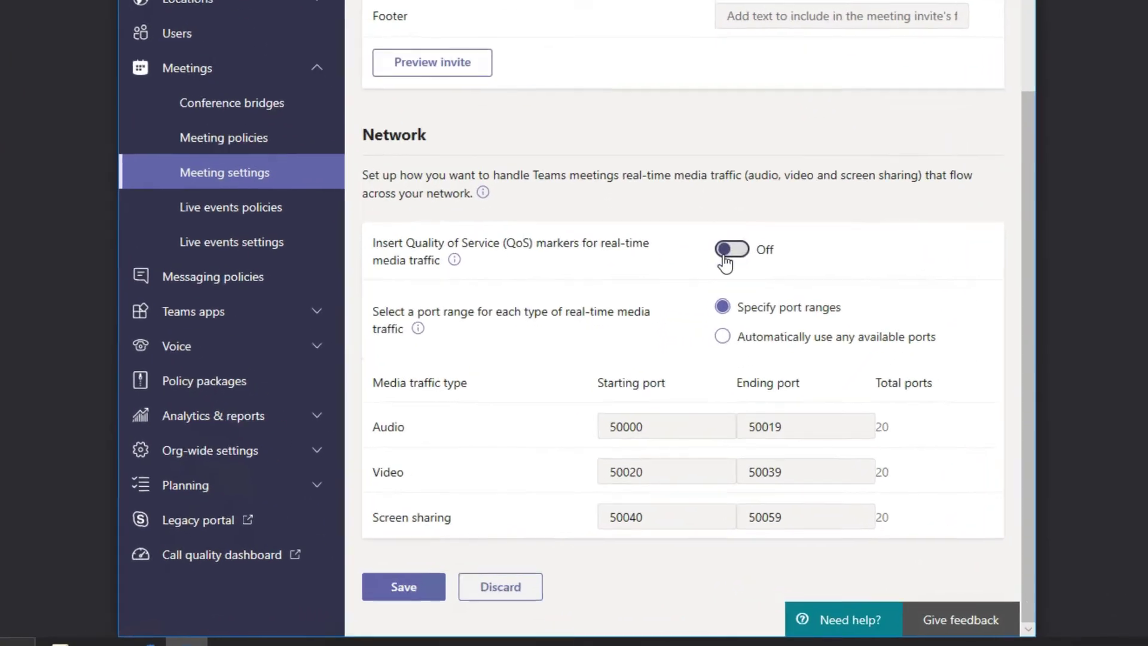
click(711, 342)
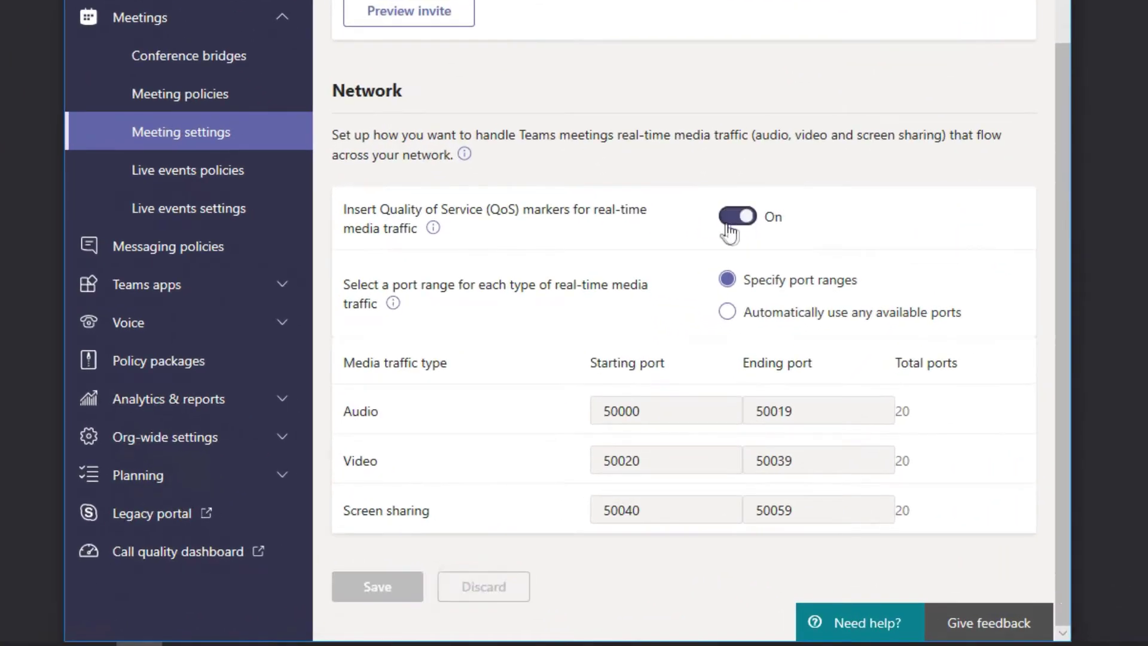
click(732, 226)
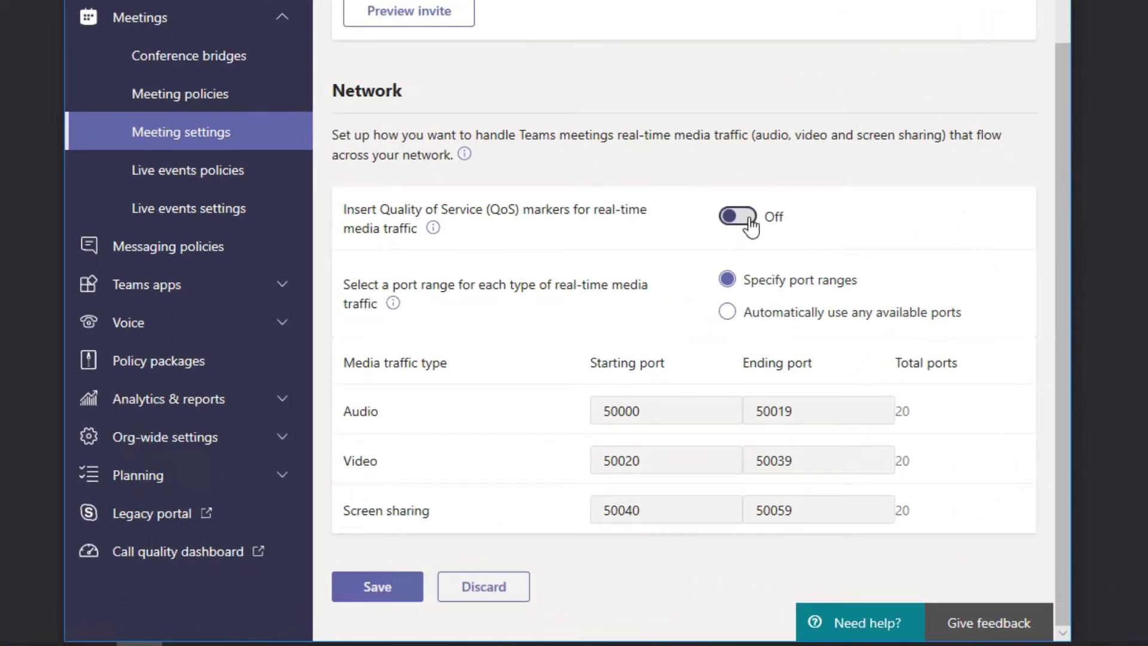
click(746, 224)
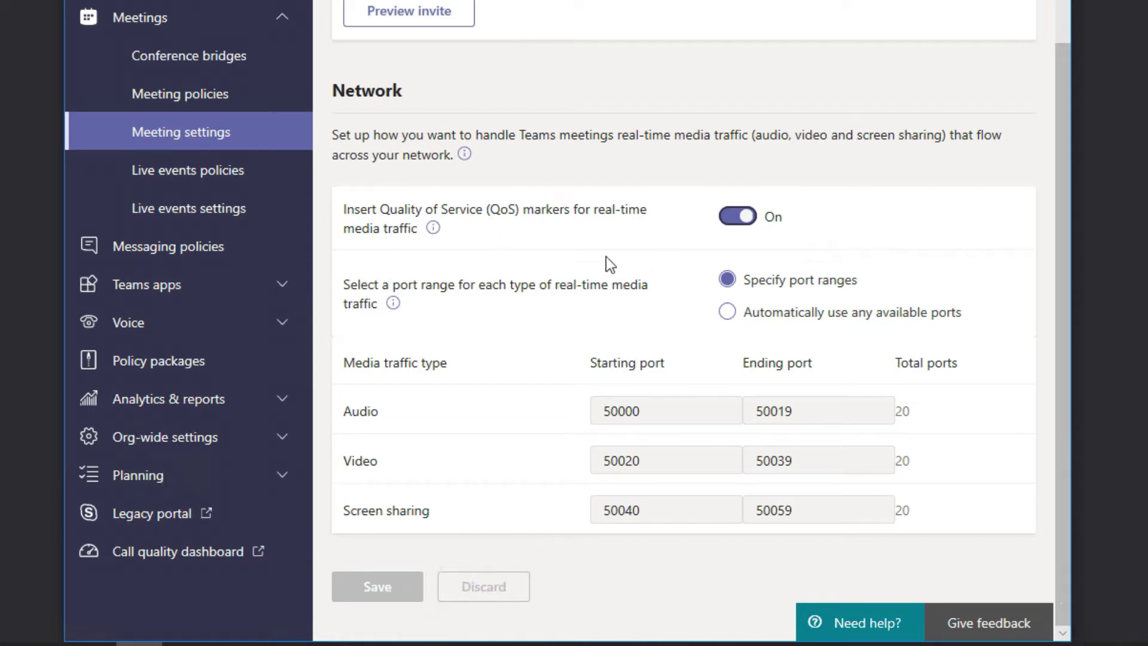
- Inspect the Audio port range fields, starting at 50000
drag(676, 410, 584, 410)
click(702, 407)
click(860, 411)
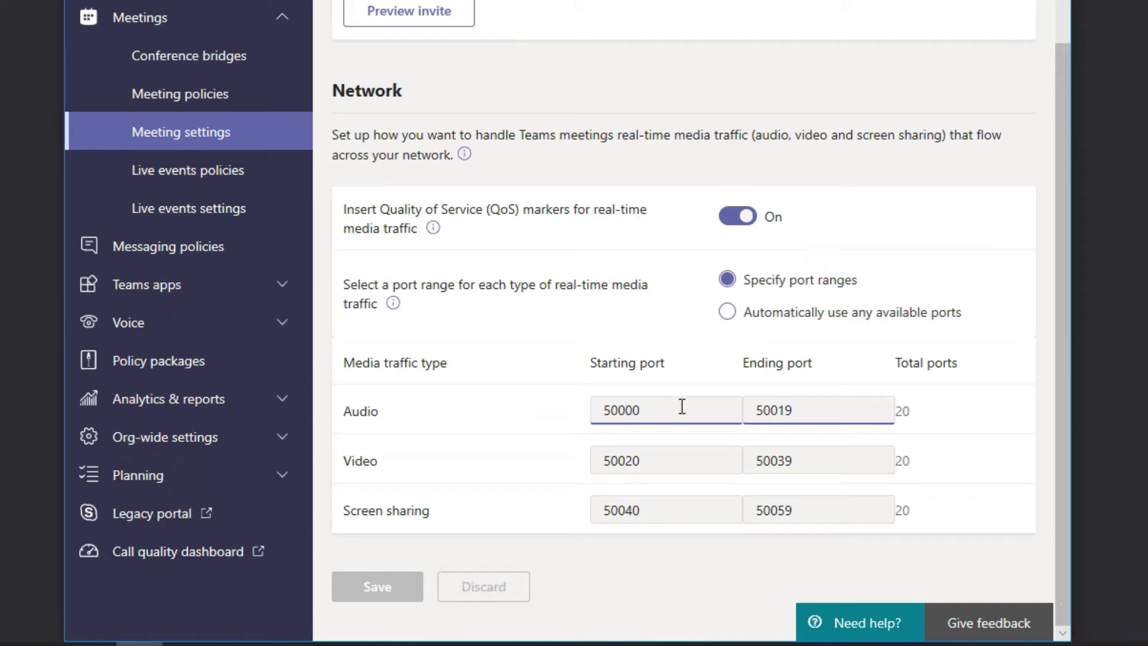
- Check the No QoS Wireshark capture, then return and select the Video starting port 50020
mouse_move(95, 642)
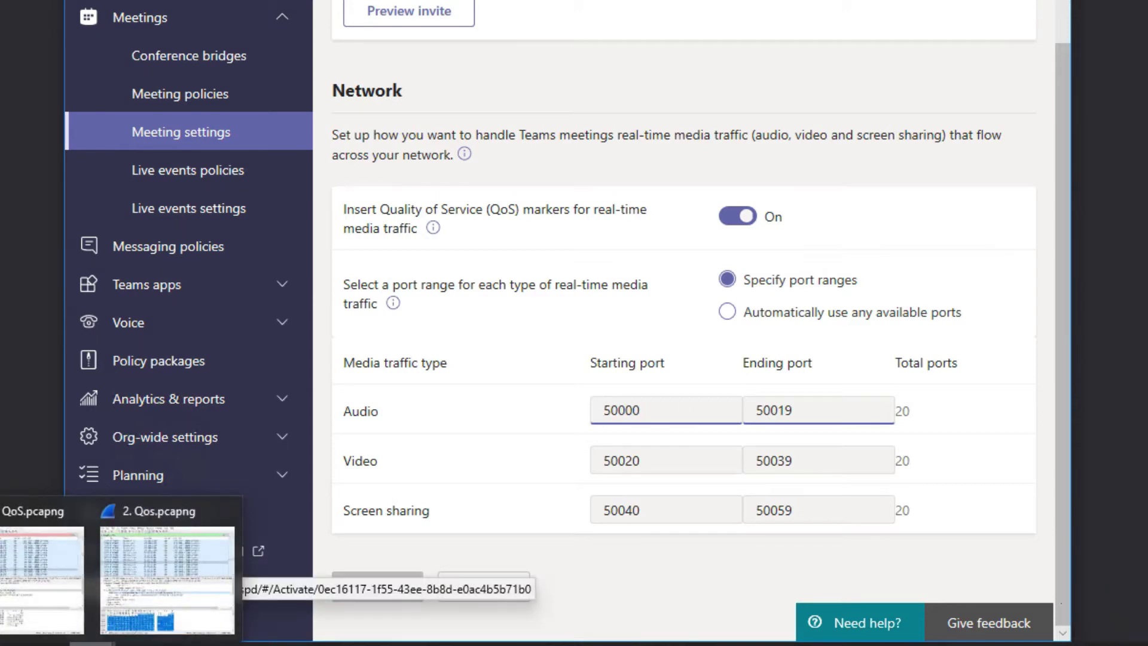
click(41, 571)
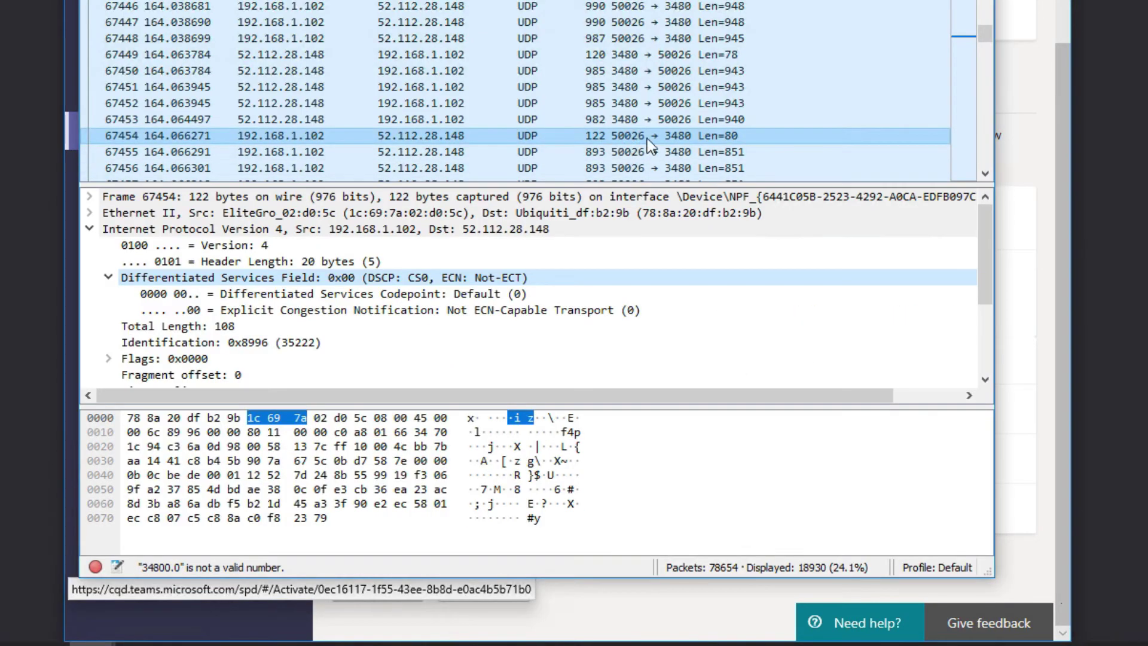
key(alt+Tab)
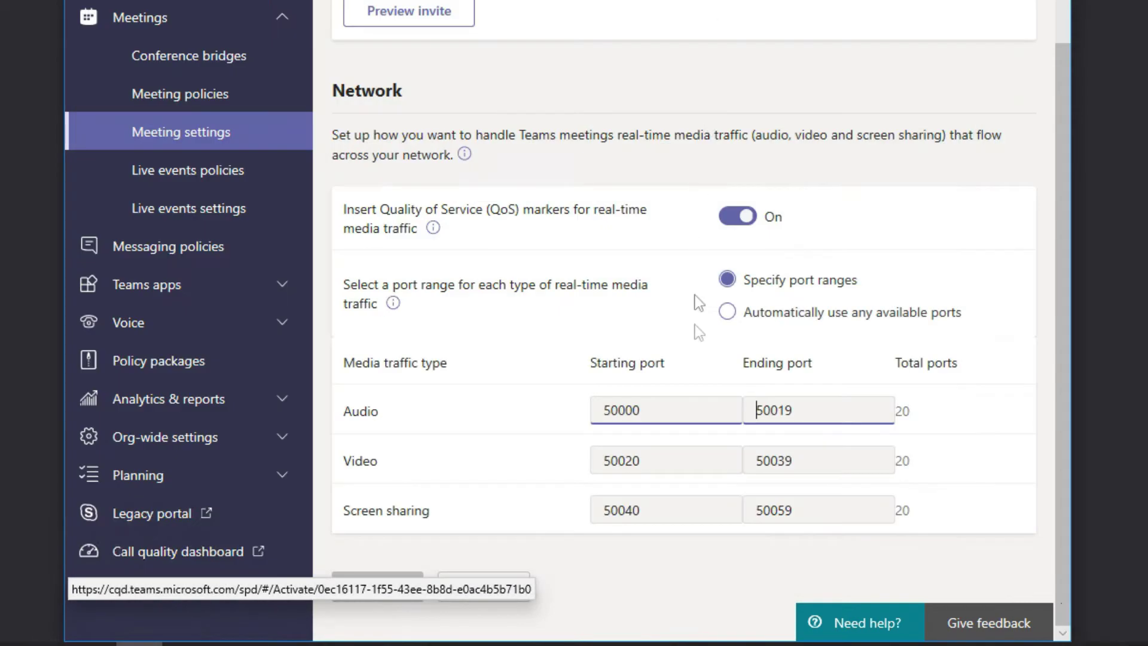
click(684, 466)
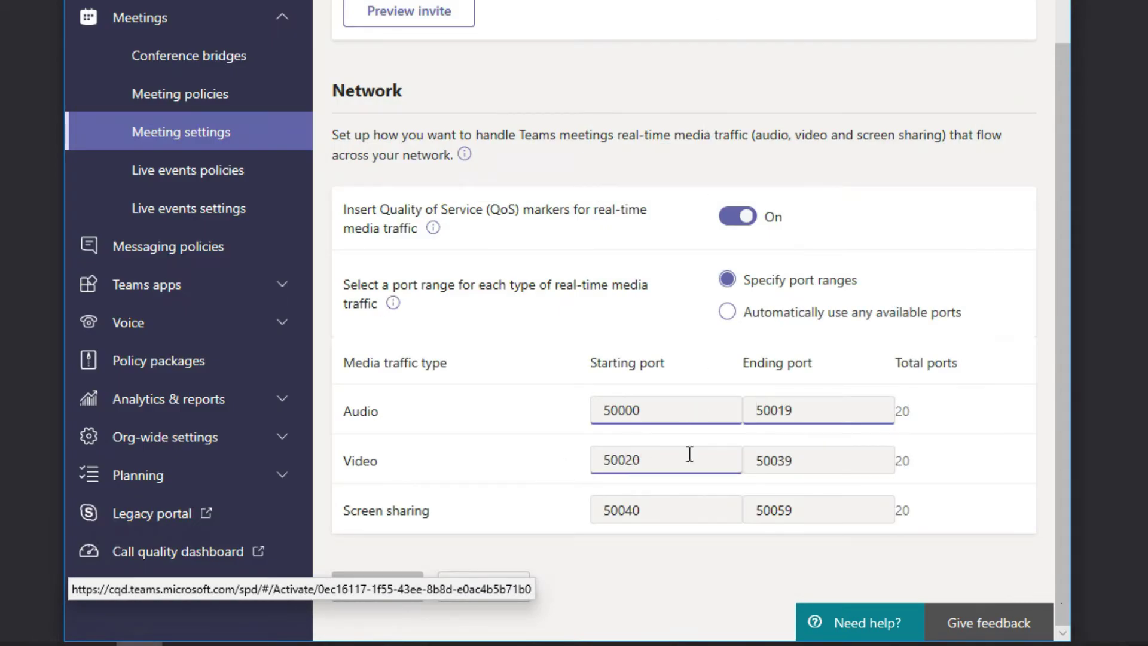
drag(687, 457, 546, 461)
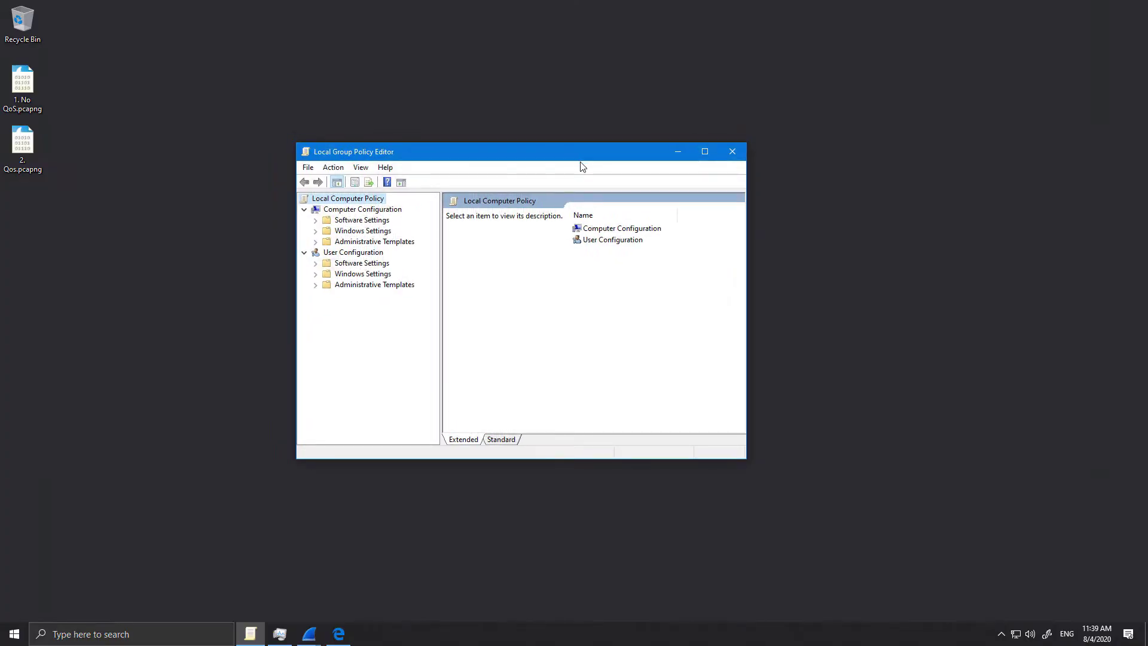
- Expand Computer Configuration > Windows Settings > Policy-based QoS to list the three Teams policies
click(316, 232)
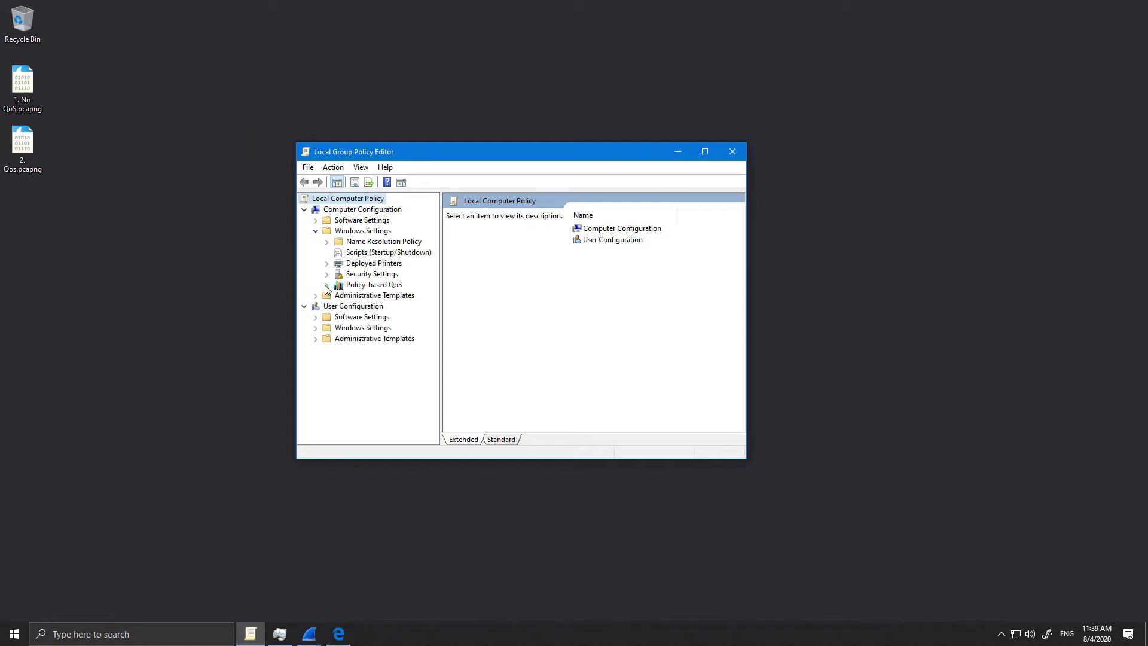
click(327, 285)
click(375, 286)
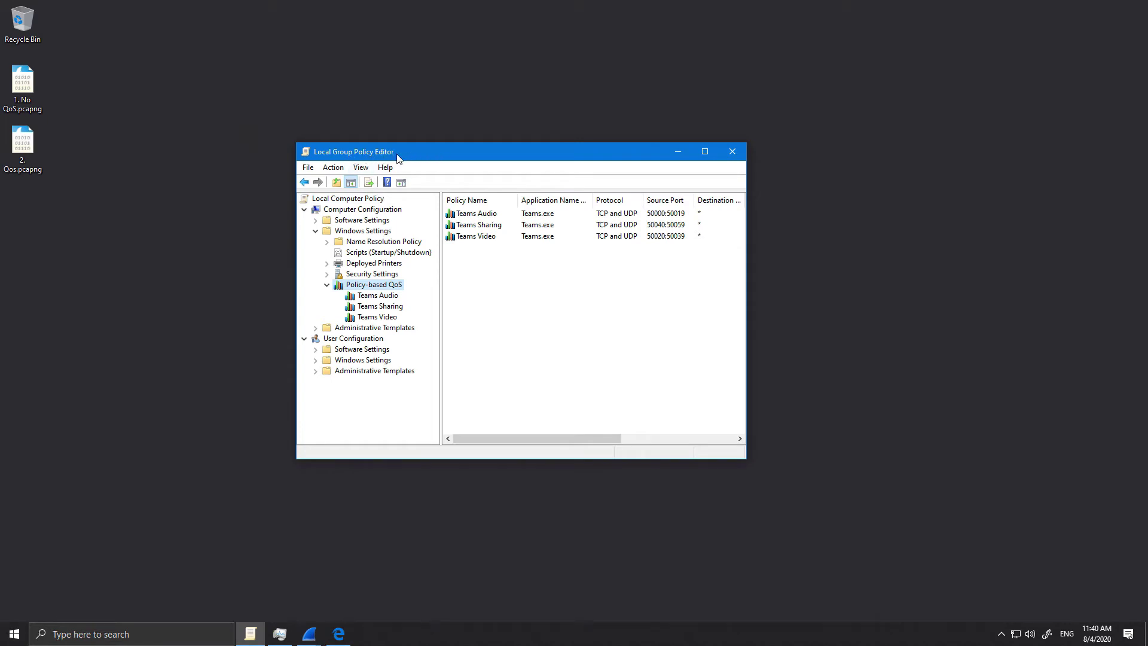
- Launch gpedit.msc, close the duplicate editor window, and point out the Teams Audio policy
click(14, 633)
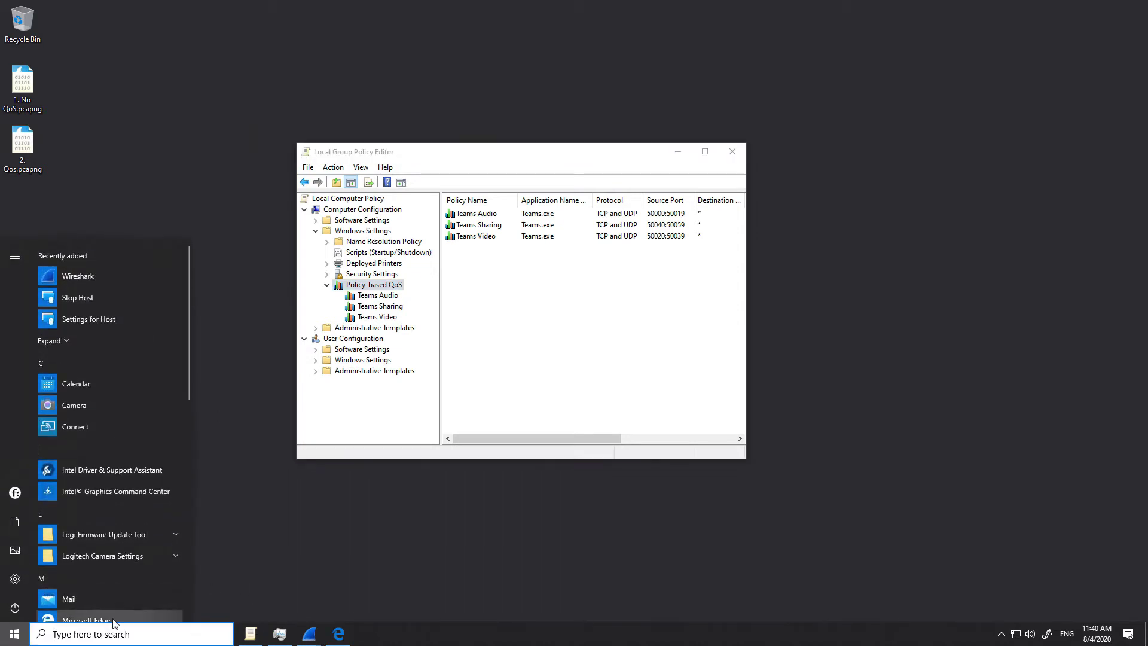
key(super+r)
text(gp)
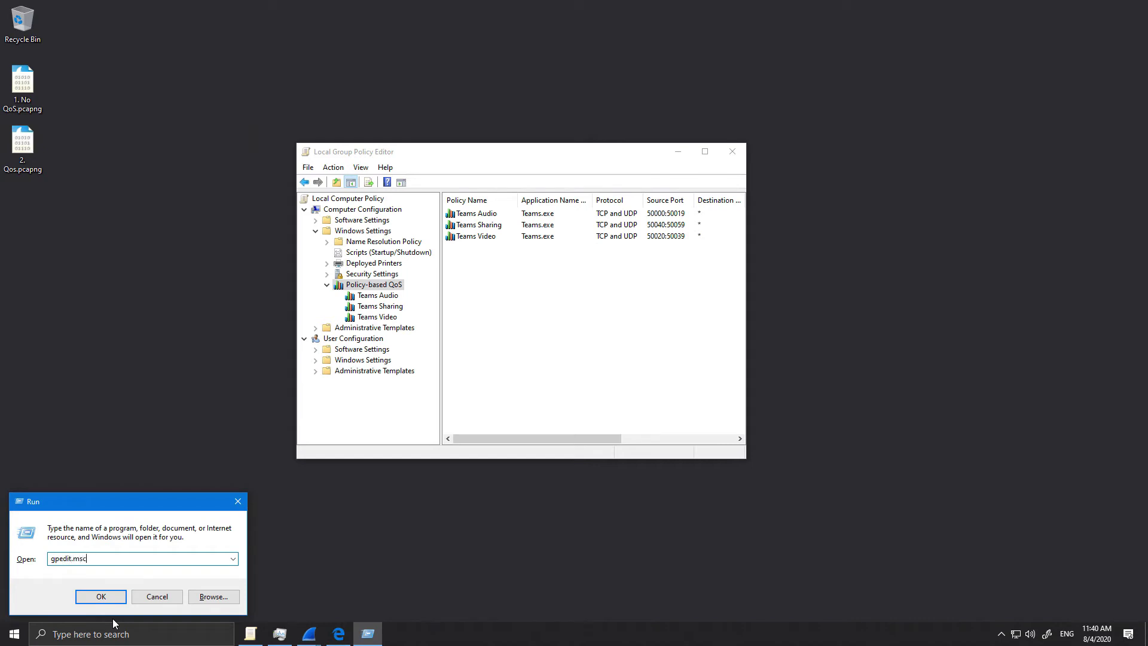
key(Return)
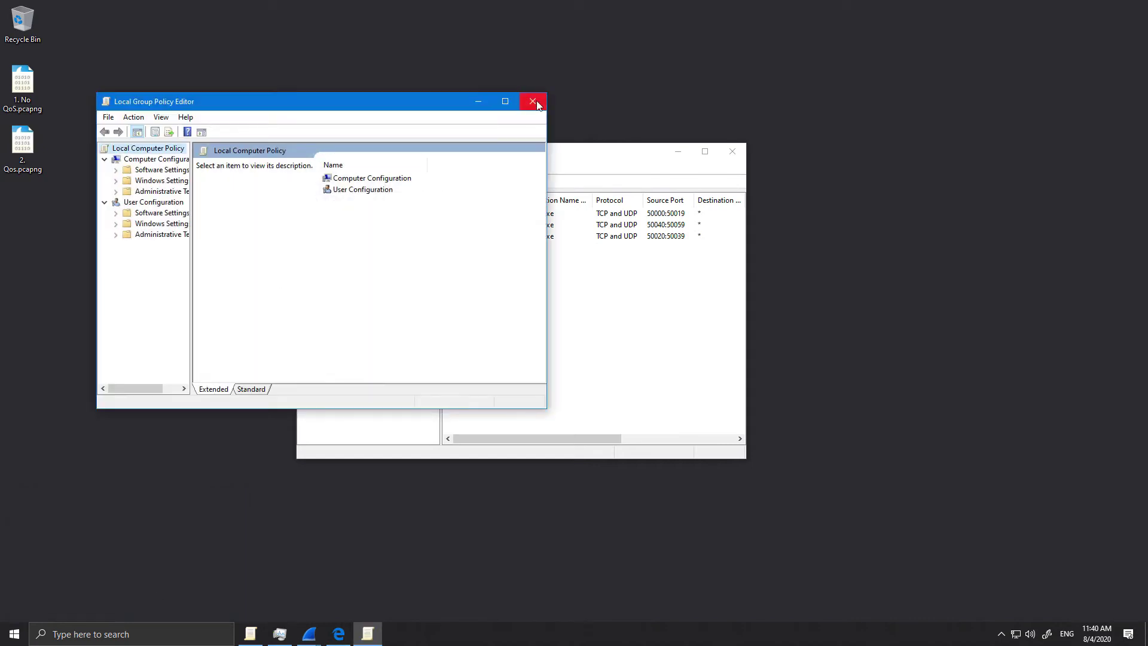
click(533, 100)
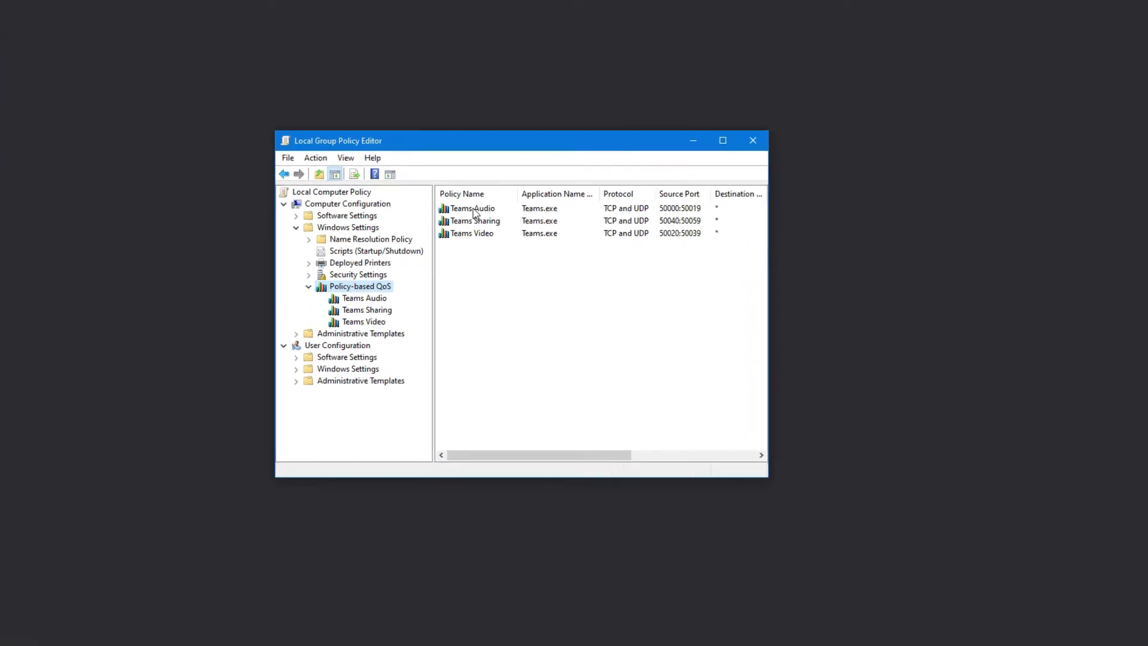
click(466, 214)
click(479, 224)
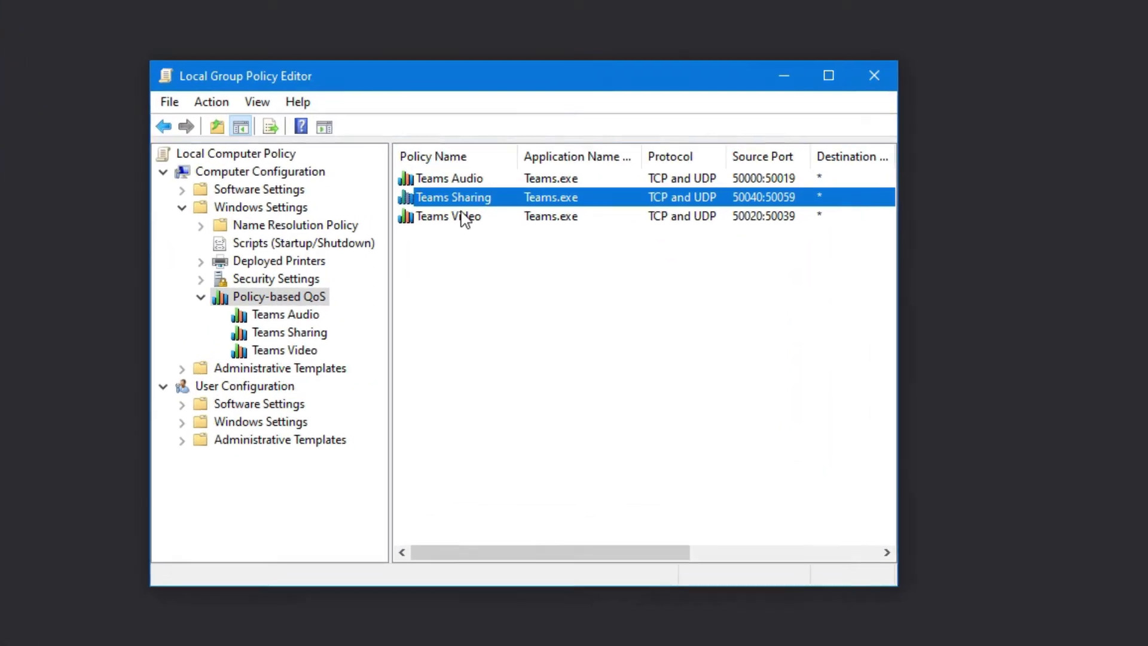
click(464, 219)
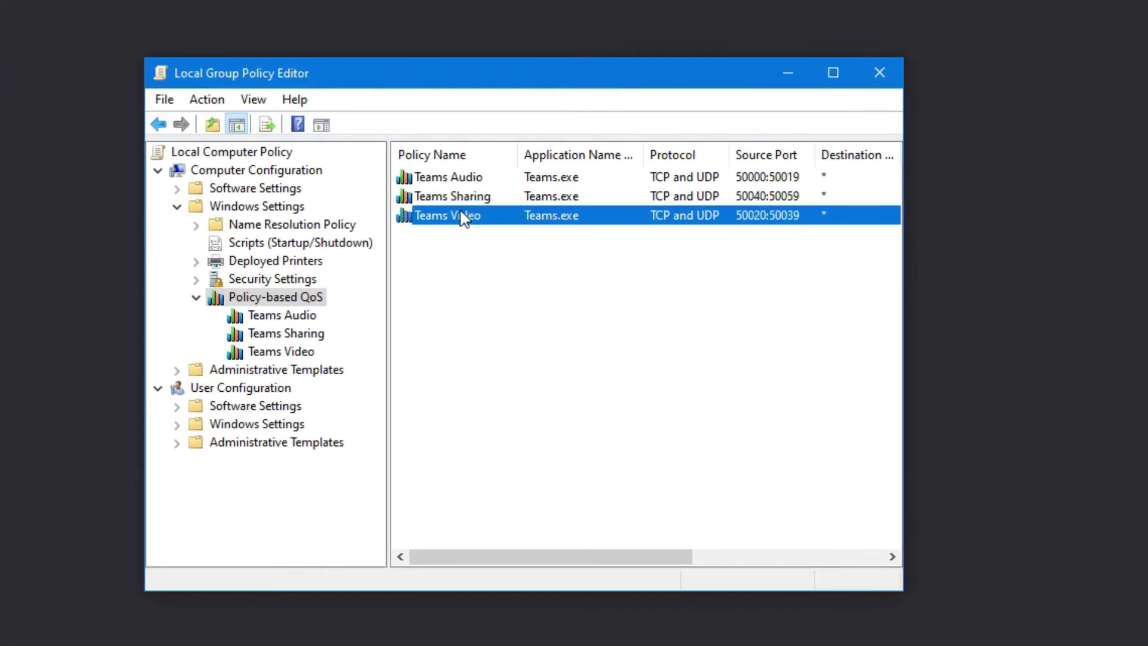
click(468, 179)
double_click(468, 179)
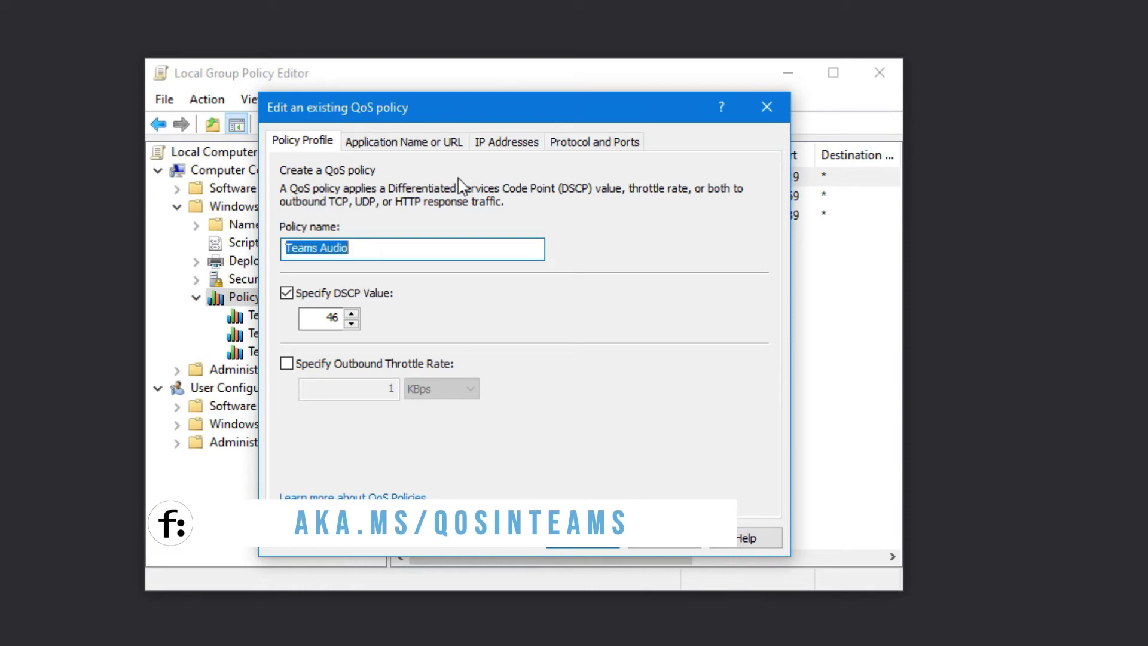
double_click(321, 321)
click(414, 144)
double_click(412, 239)
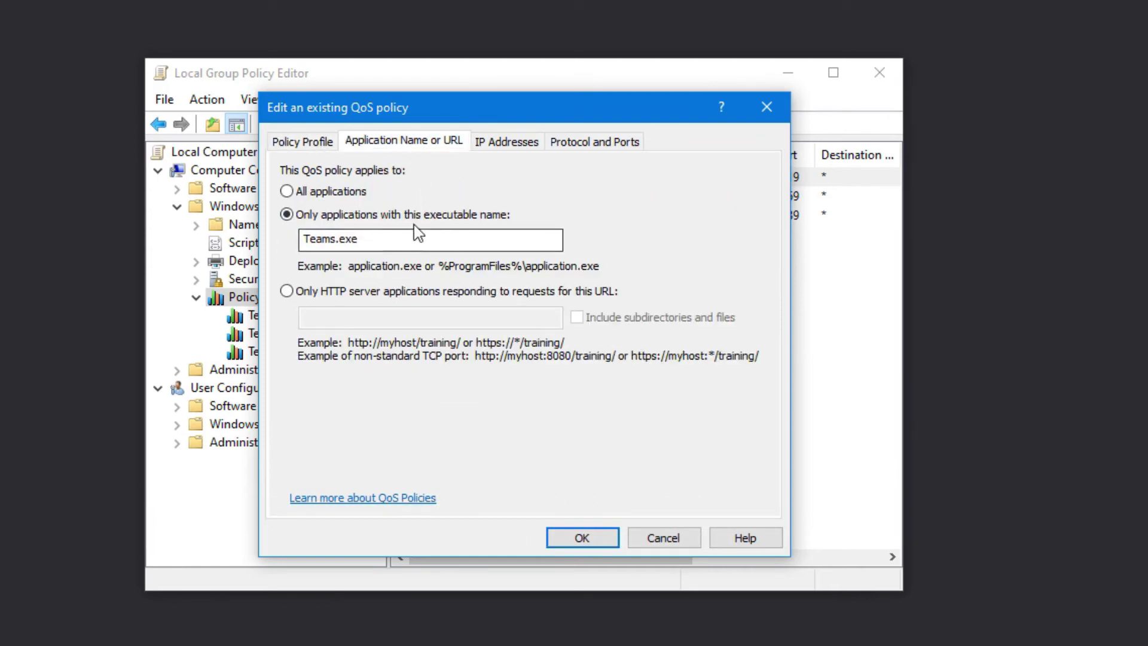
click(440, 241)
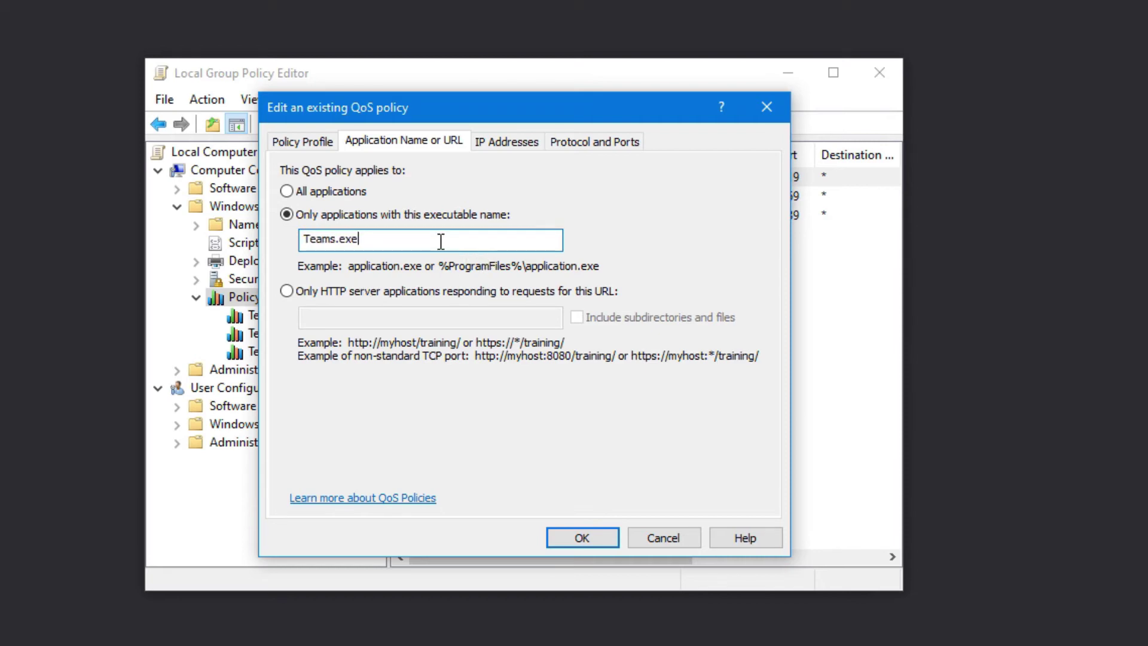
click(506, 146)
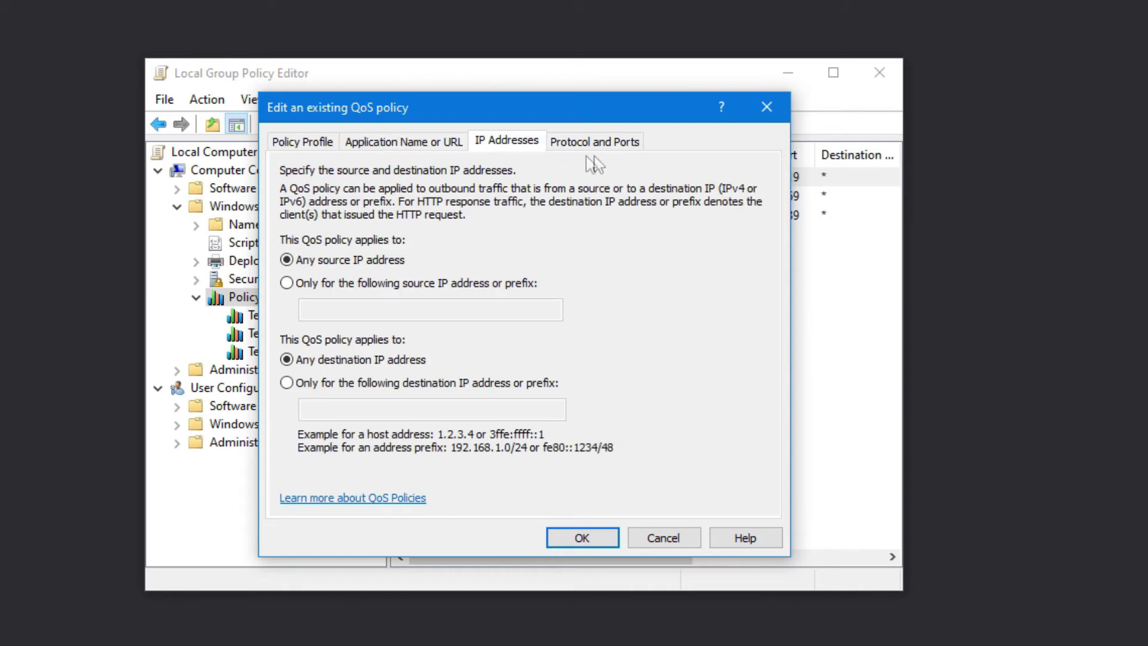
click(597, 147)
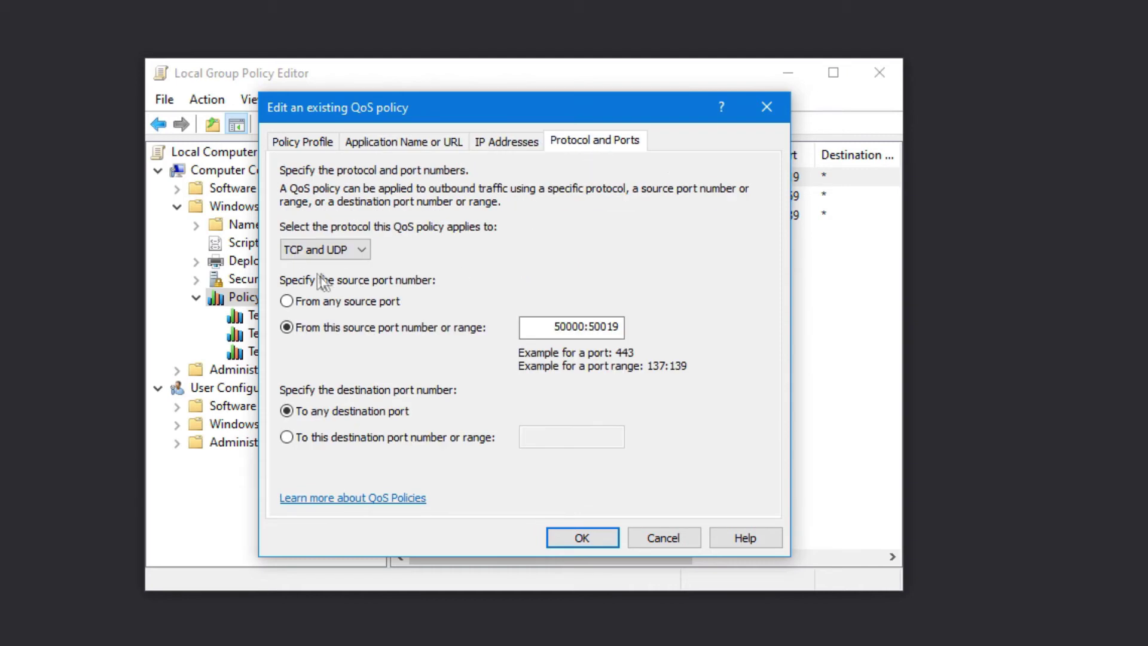
drag(523, 326, 695, 333)
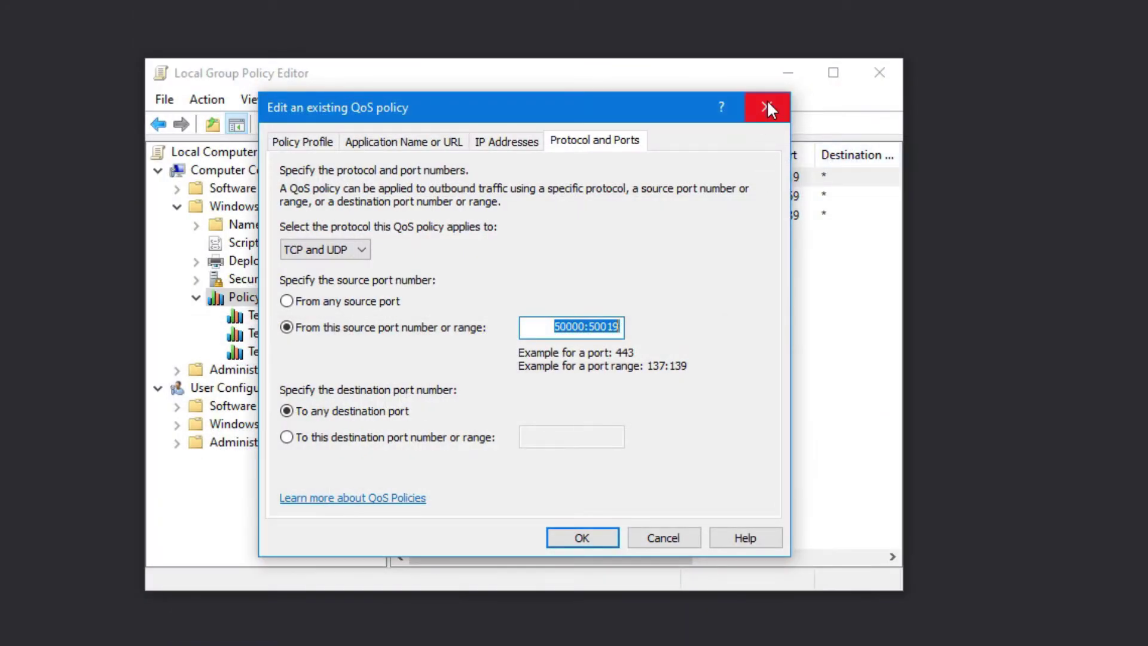
click(767, 99)
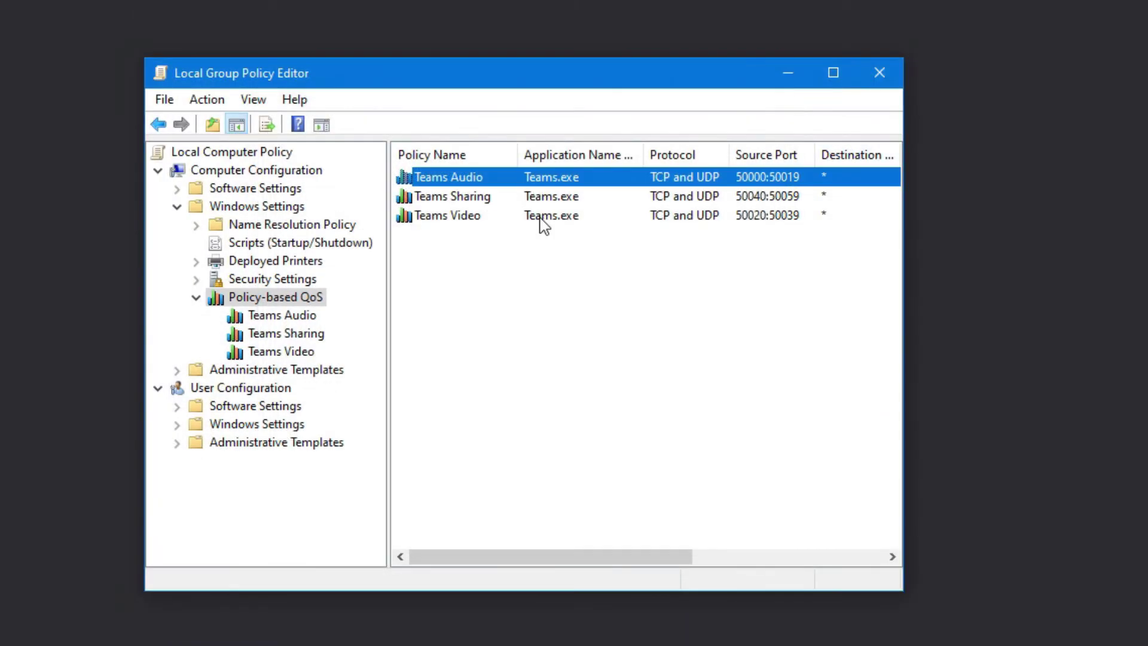
double_click(457, 221)
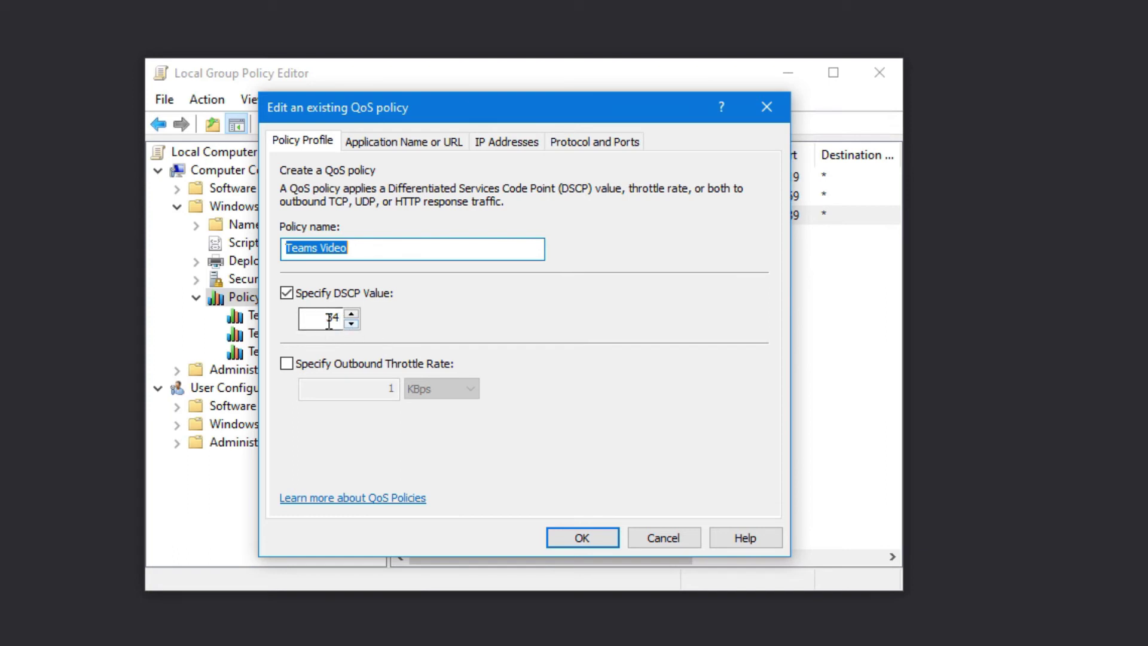
click(597, 143)
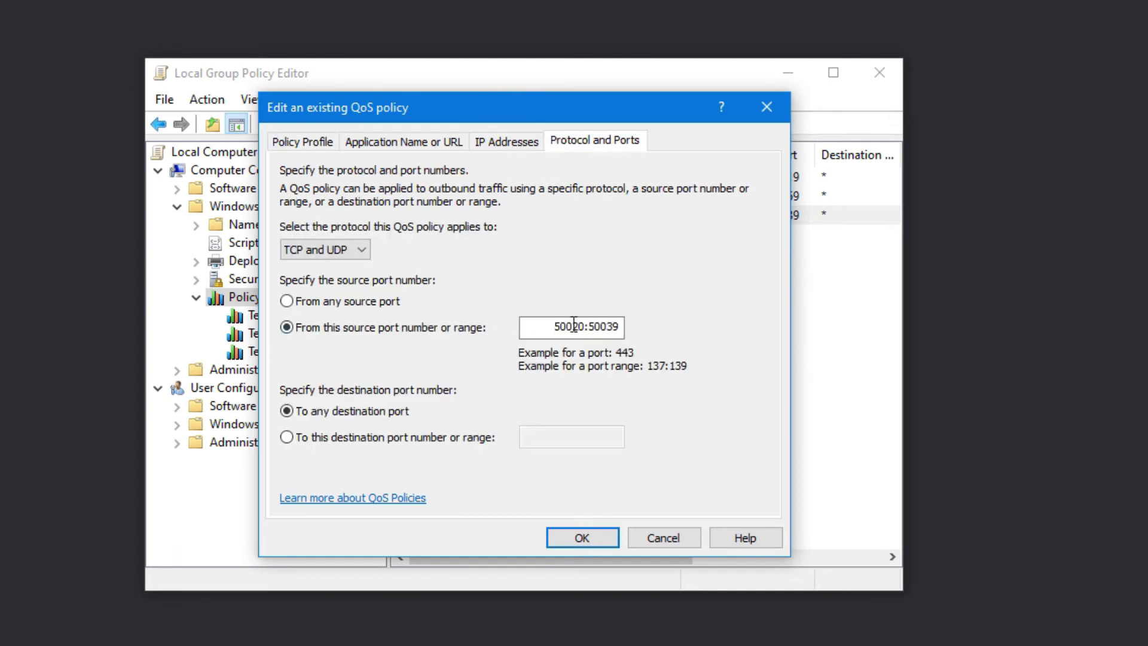
click(382, 142)
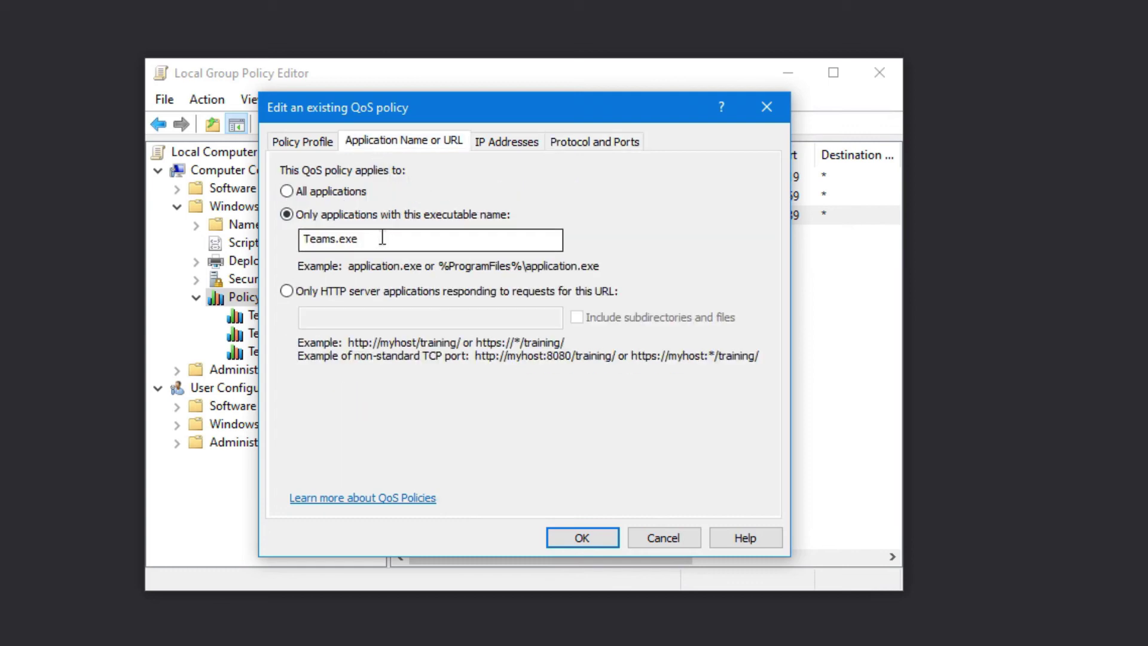
click(661, 540)
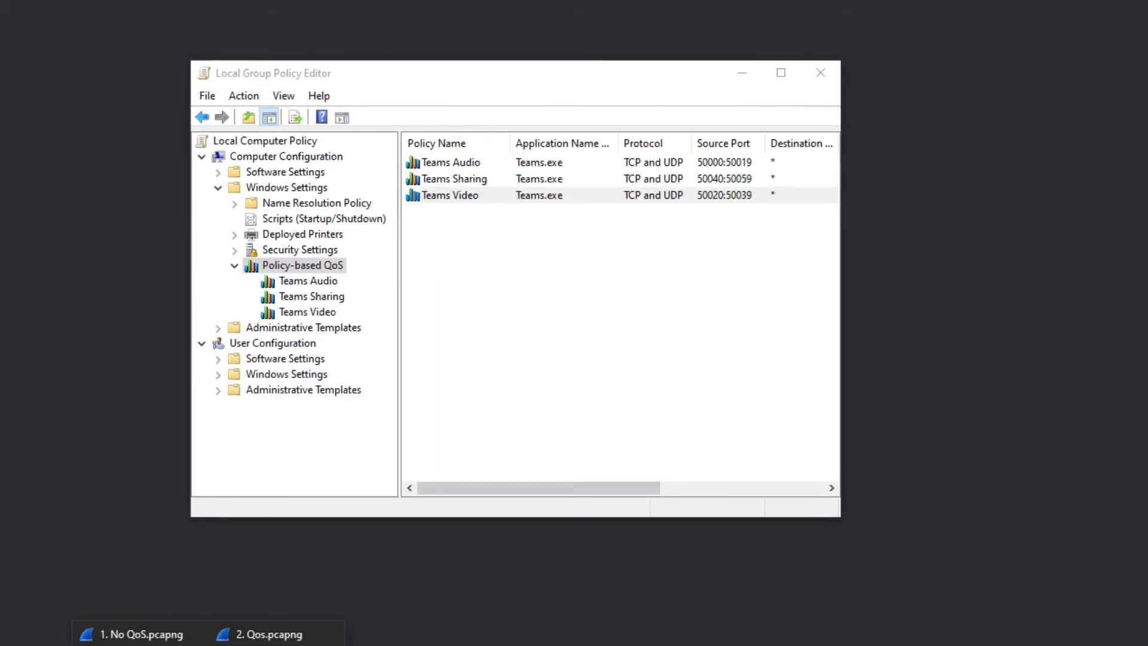
- Show packet 39176 in Qos.pcapng with its DSCP field marked Assured Forwarding 41 (34)
click(281, 612)
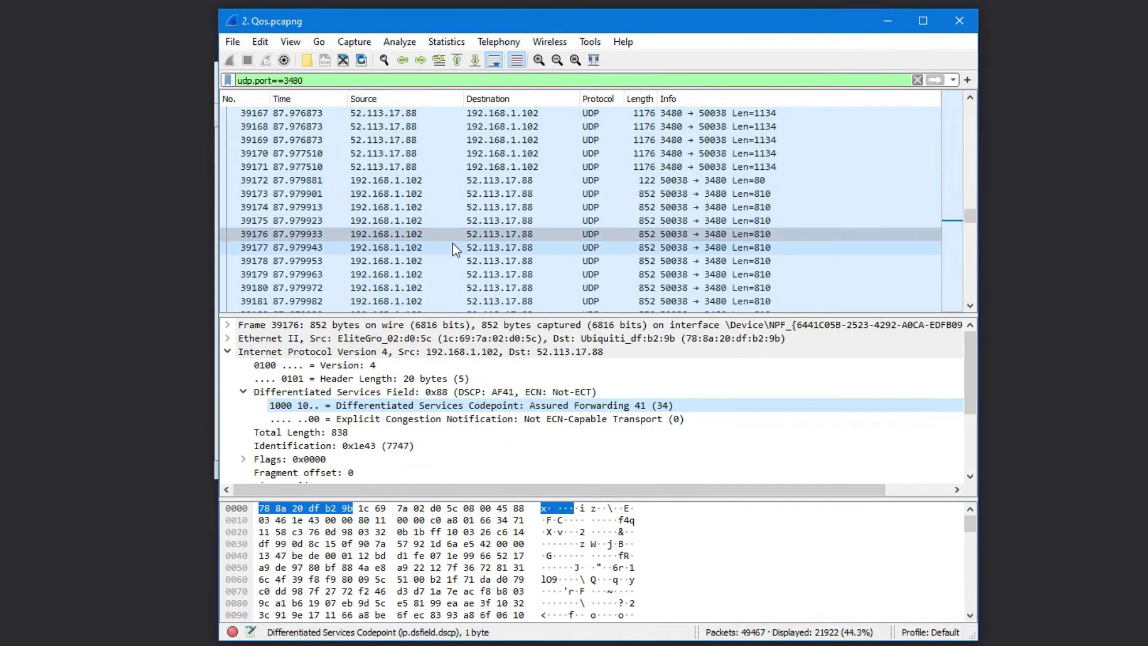
click(478, 236)
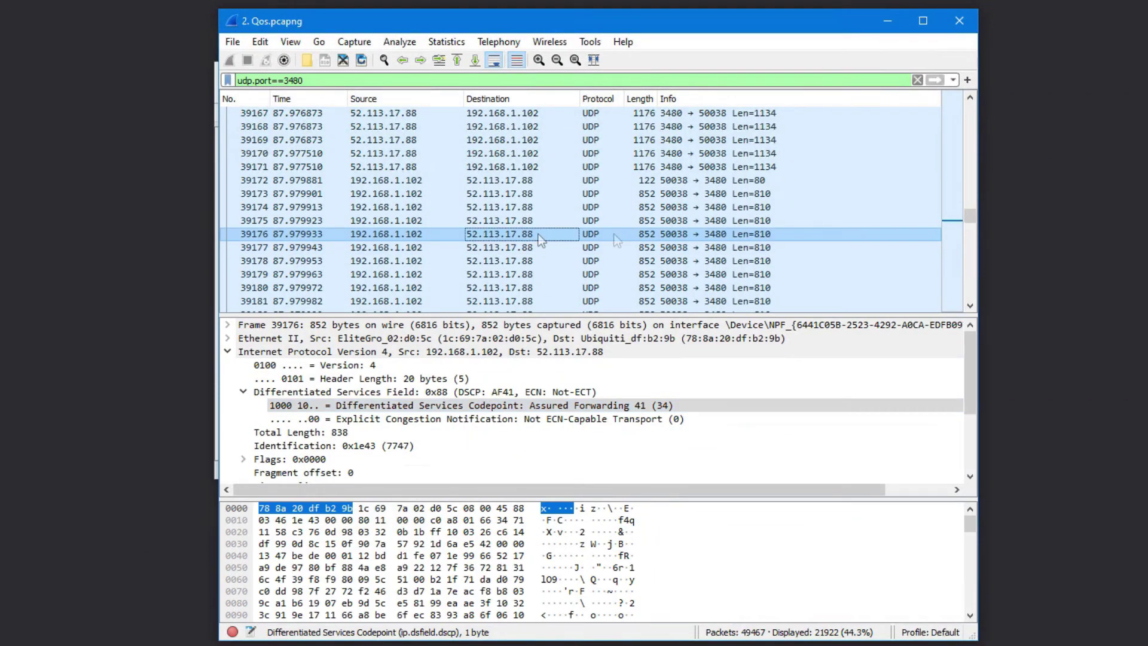
click(348, 407)
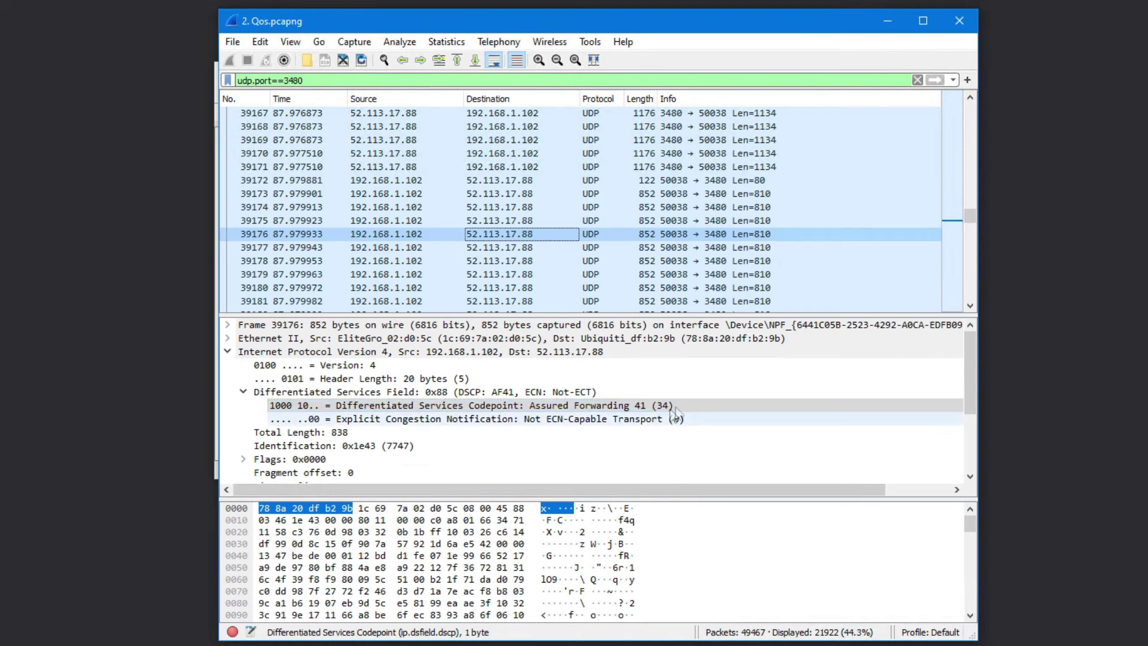